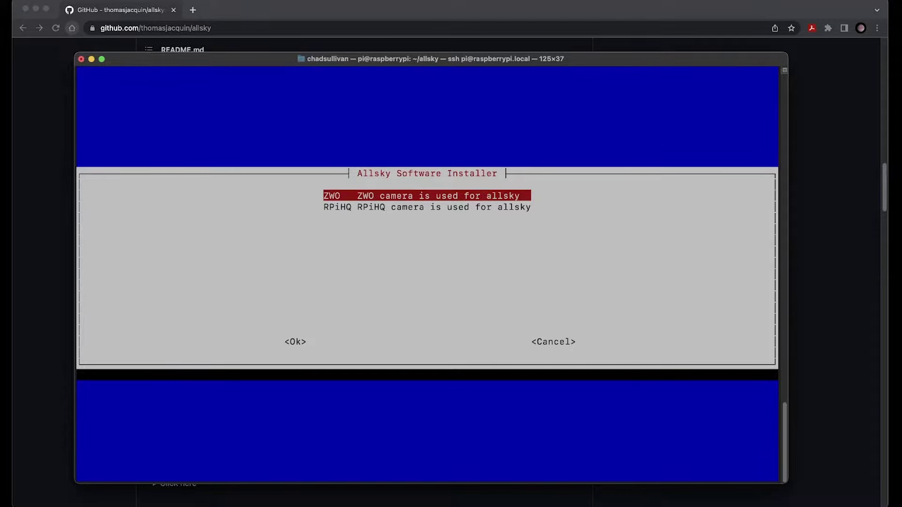
# - Confirm the ZWO camera to finish the Allsky install and agree to reboot the Pi
pyautogui.press('Return')
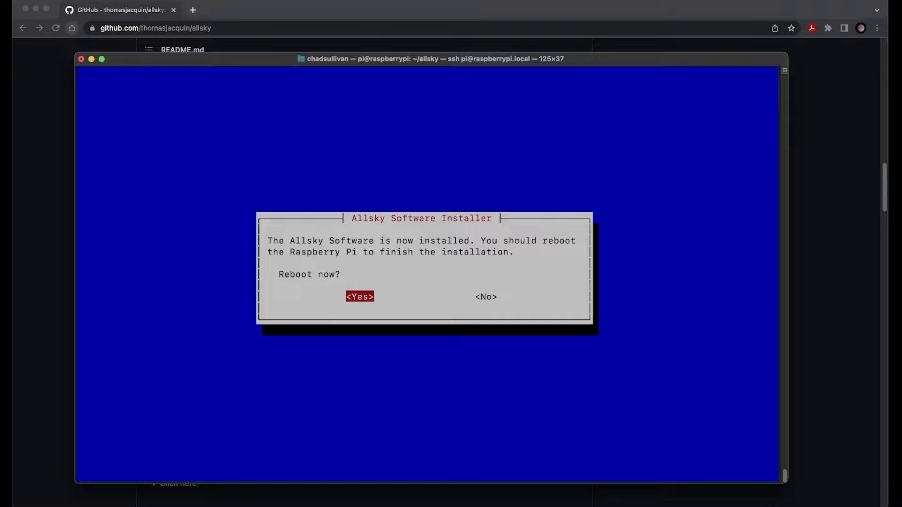
pyautogui.press('Return')
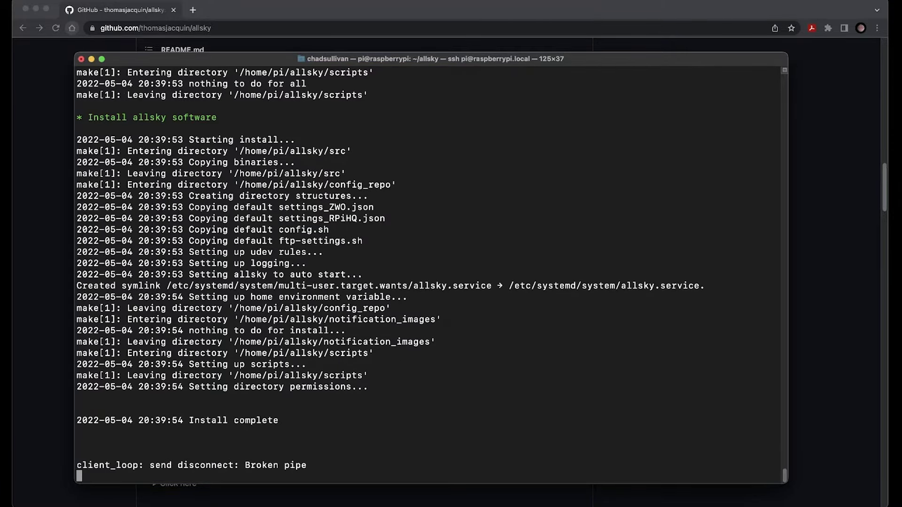
# - Reconnect to the Pi over SSH with the account password and check uptime with uptime -p
pyautogui.press('Up')
pyautogui.press('Return')
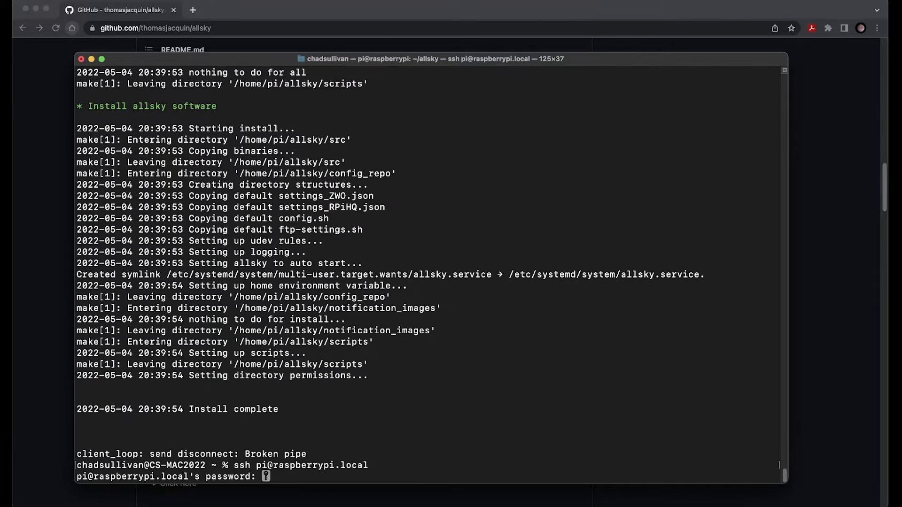
pyautogui.press('Return')
pyautogui.write('uptime -')
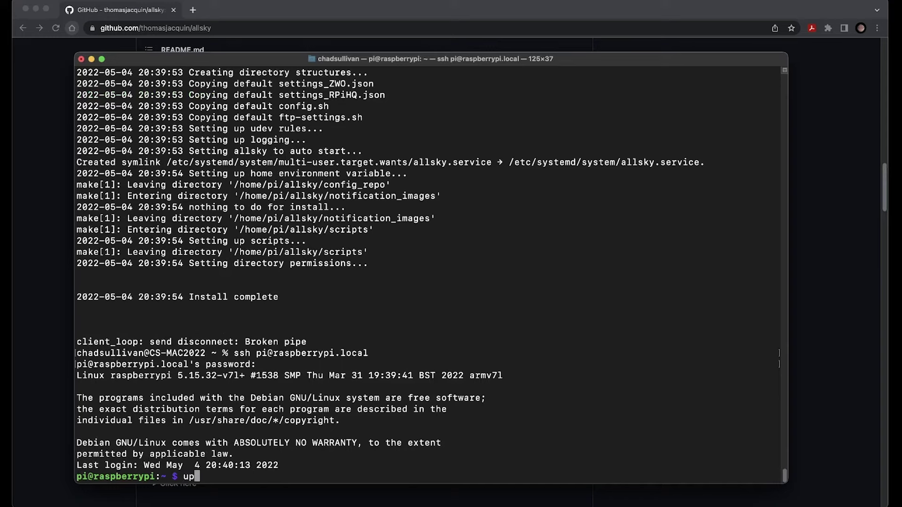
pyautogui.write('p')
pyautogui.press('Return')
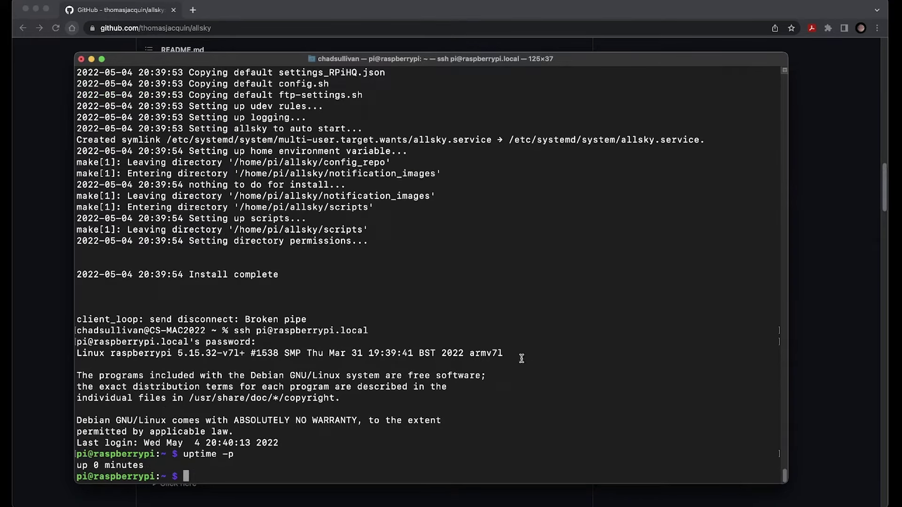
# - Return to the Allsky README, collapsing the install instructions and expanding the Usage section
pyautogui.click(46, 242)
pyautogui.click(175, 71)
pyautogui.click(175, 137)
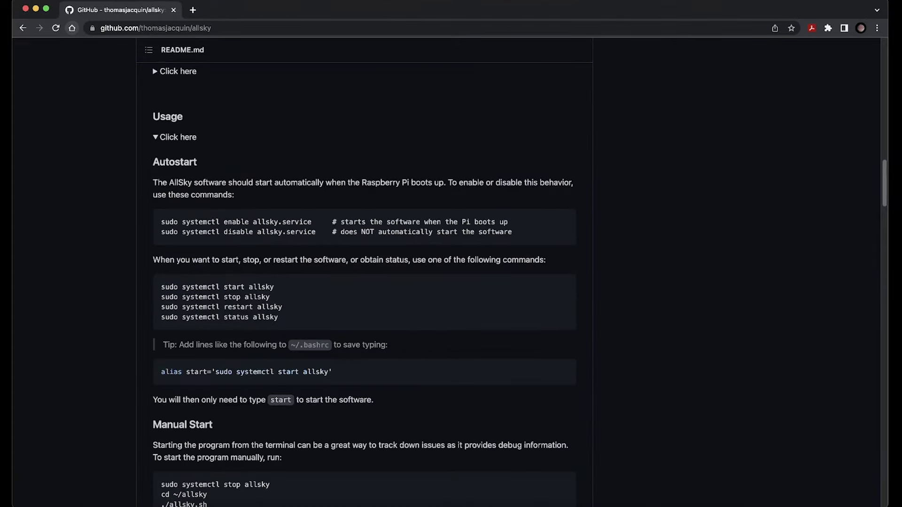
# - Collapse Usage, read the Web User Interface section's sudo gui/install.sh steps, then return to Terminal
pyautogui.moveTo(881, 193)
pyautogui.mouseDown()
pyautogui.moveTo(881, 211)
pyautogui.moveTo(881, 198)
pyautogui.mouseUp()
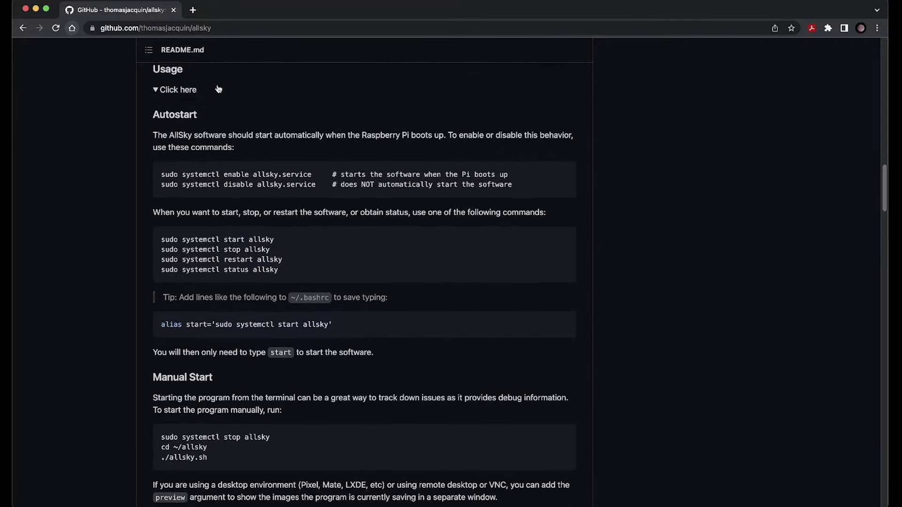
pyautogui.click(155, 89)
pyautogui.click(155, 222)
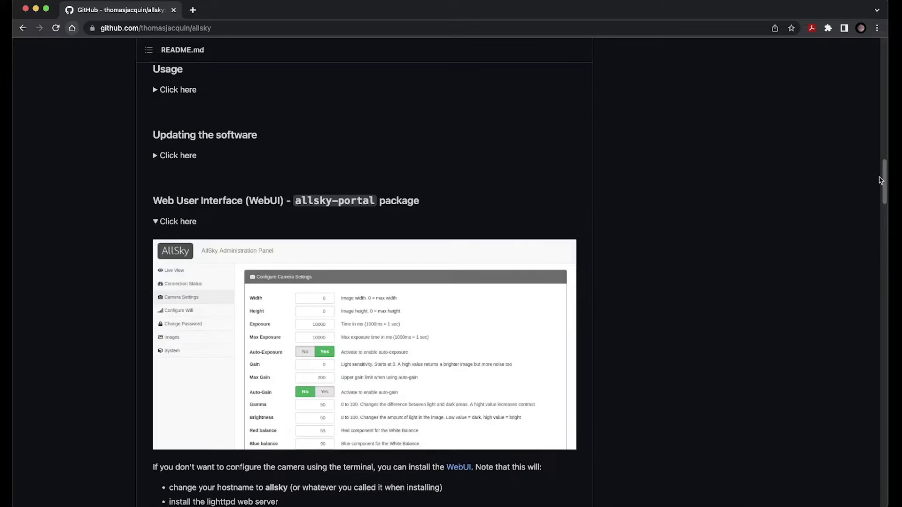
pyautogui.moveTo(882, 188); pyautogui.dragTo(882, 198)
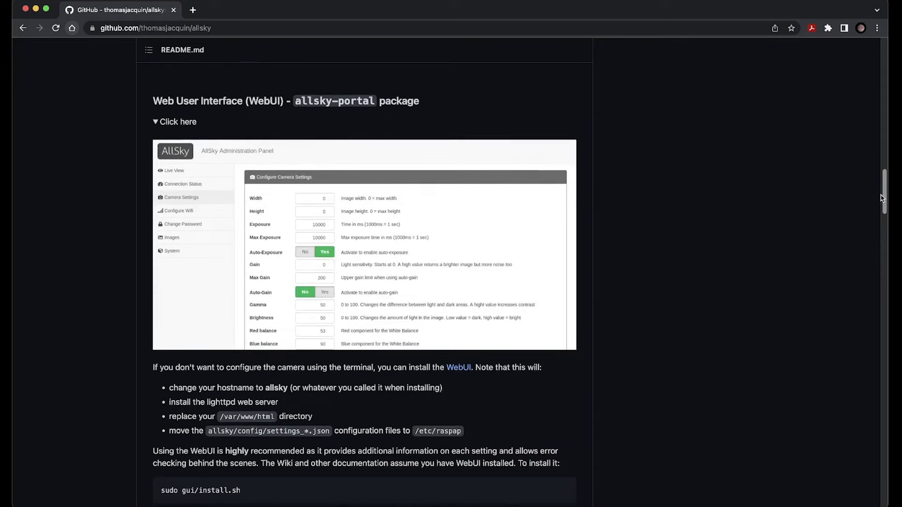
pyautogui.moveTo(882, 198); pyautogui.dragTo(880, 226)
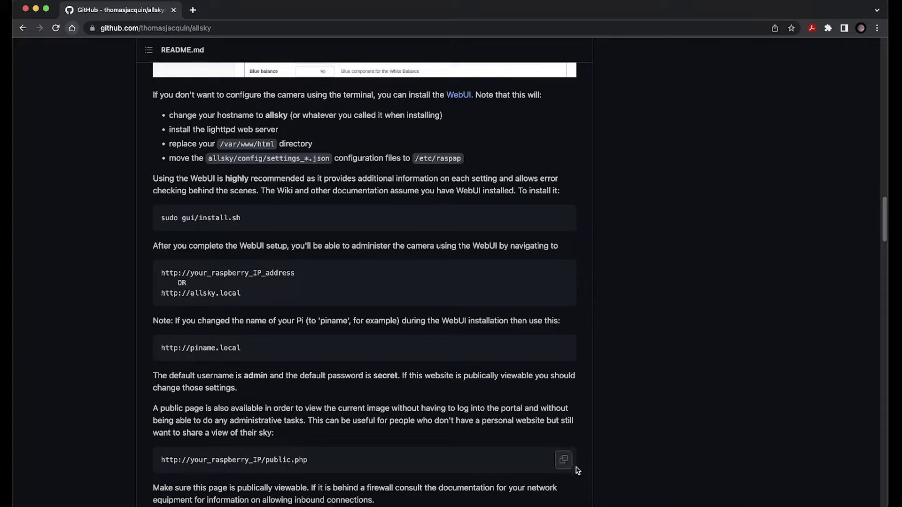
pyautogui.click(554, 500)
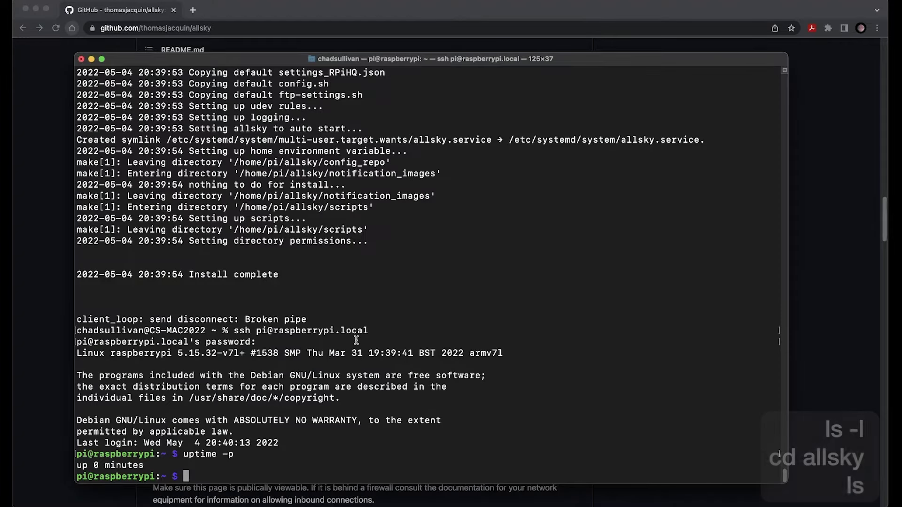
# - List the home folder, cd into allsky/, list its files, and launch sudo gui/install.sh
pyautogui.write('ls -l')
pyautogui.press('Return')
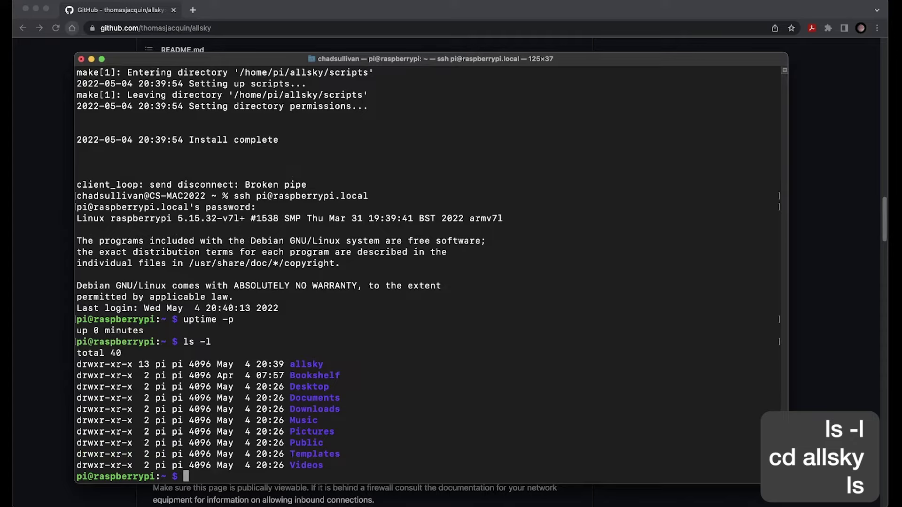
pyautogui.write('cd allsky/')
pyautogui.press('Return')
pyautogui.write('ls')
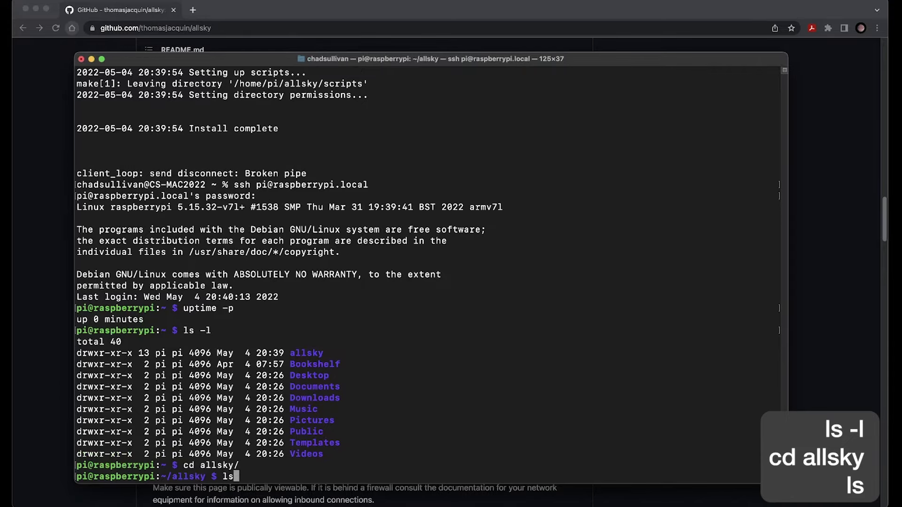
pyautogui.press('Return')
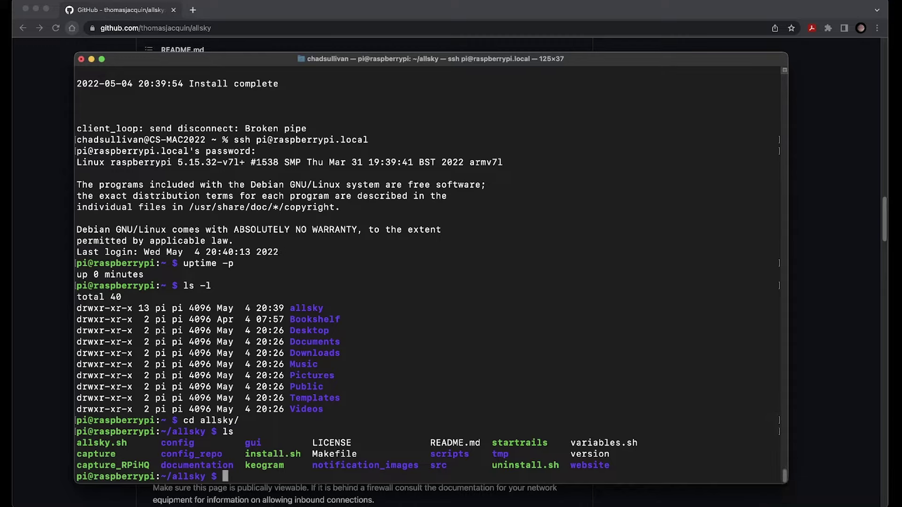
pyautogui.write('sudo gui/install.sh')
pyautogui.press('Return')
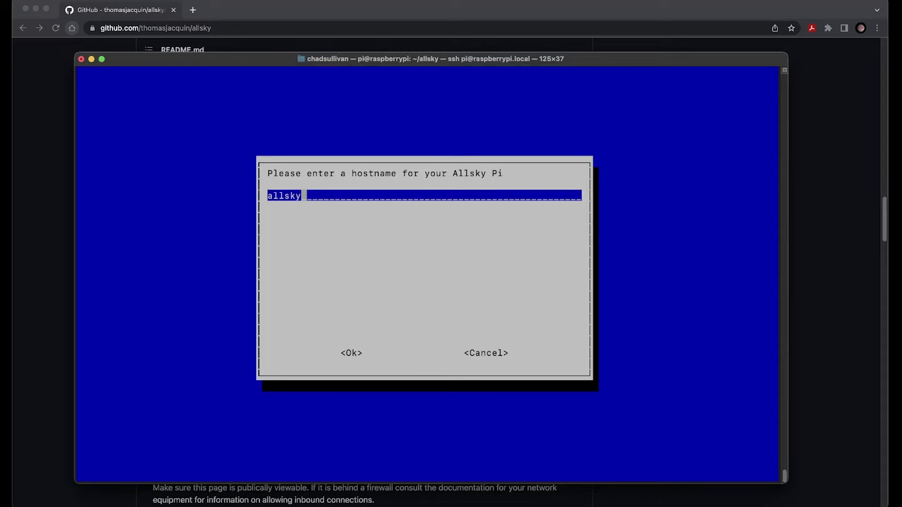
# - Replace the default hostname allsky with PA-Allsky-4B and accept rebooting the Pi
pyautogui.press('BackSpace')
pyautogui.press('BackSpace')
pyautogui.press('BackSpace')
pyautogui.press('BackSpace')
pyautogui.press('BackSpace')
pyautogui.press('BackSpace')
pyautogui.write('PA-Allsky-4B')
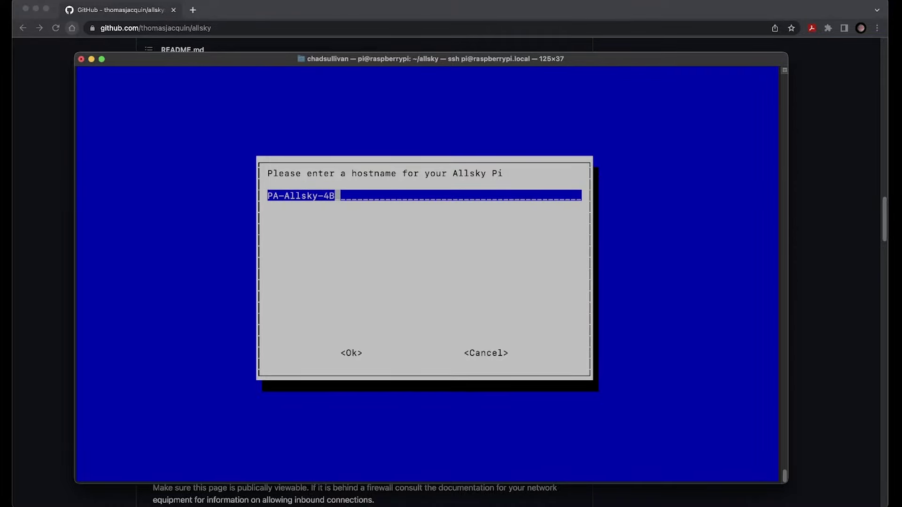
pyautogui.press('Return')
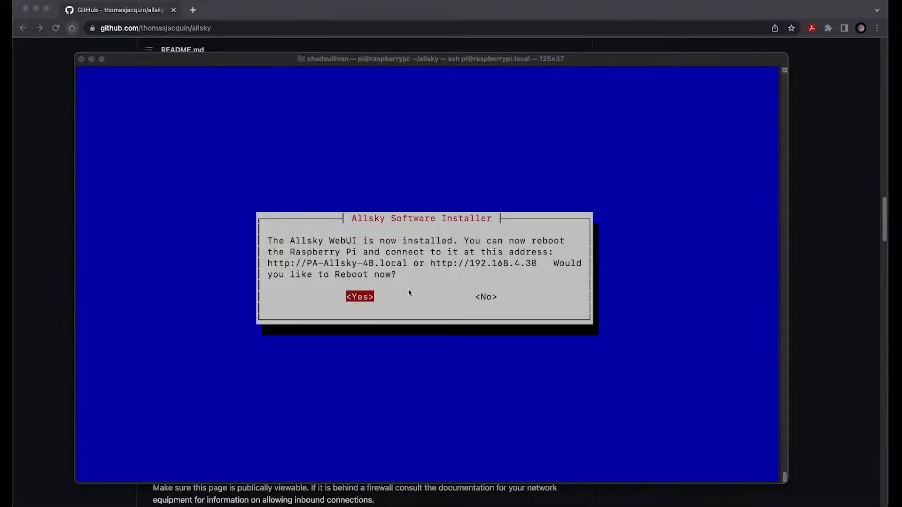
pyautogui.click(408, 290)
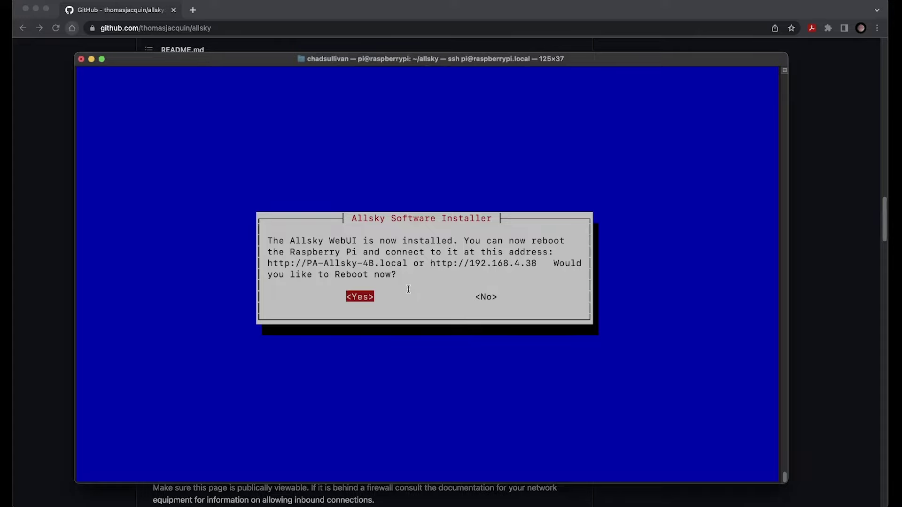
pyautogui.press('Return')
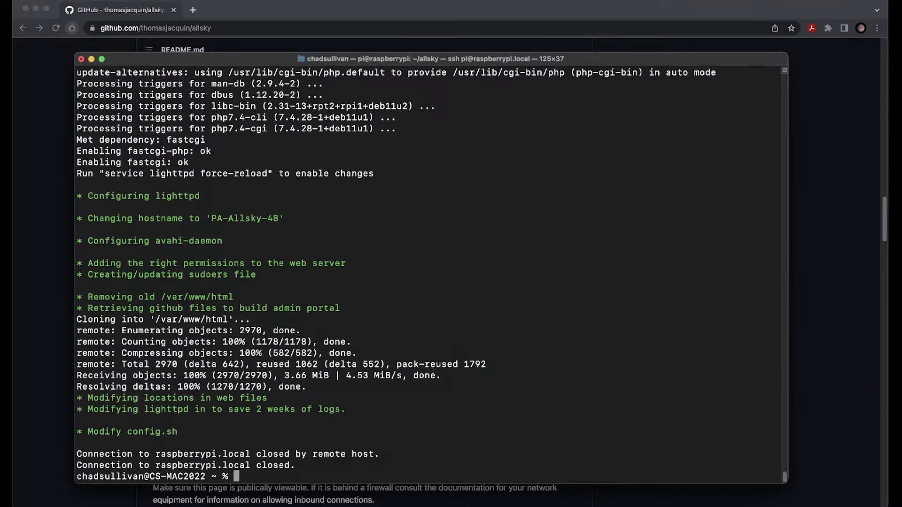
pyautogui.press('super+Tab')
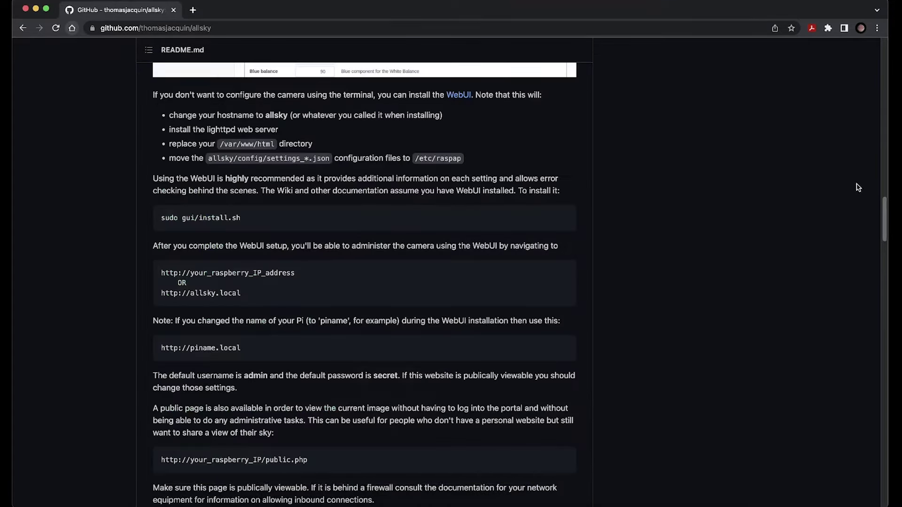
pyautogui.moveTo(885, 214); pyautogui.dragTo(885, 224)
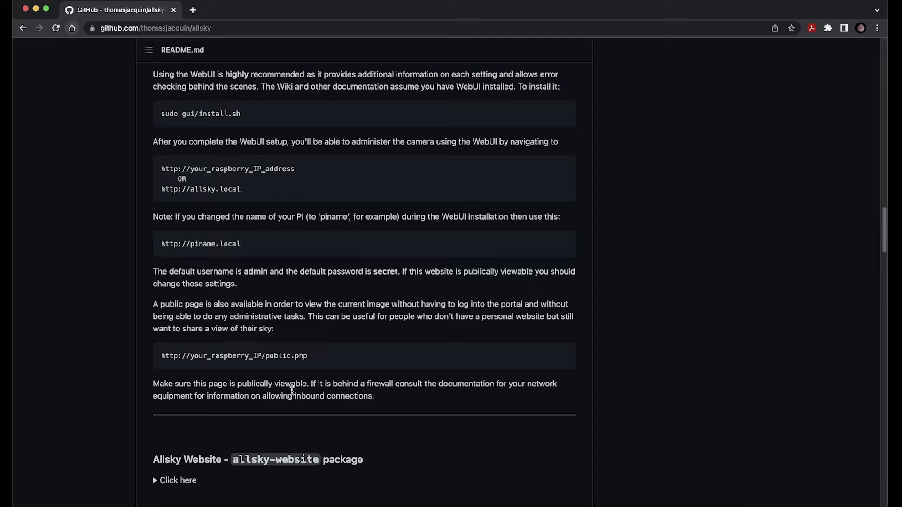
pyautogui.click(556, 505)
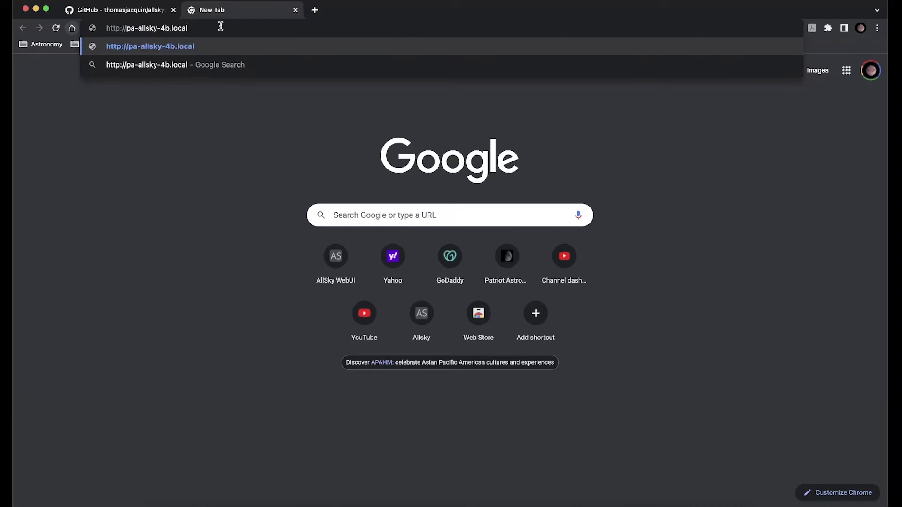
# - Load pa-allsky-4b.local and sign in to the AllSky WebUI with the username and password
pyautogui.press('Return')
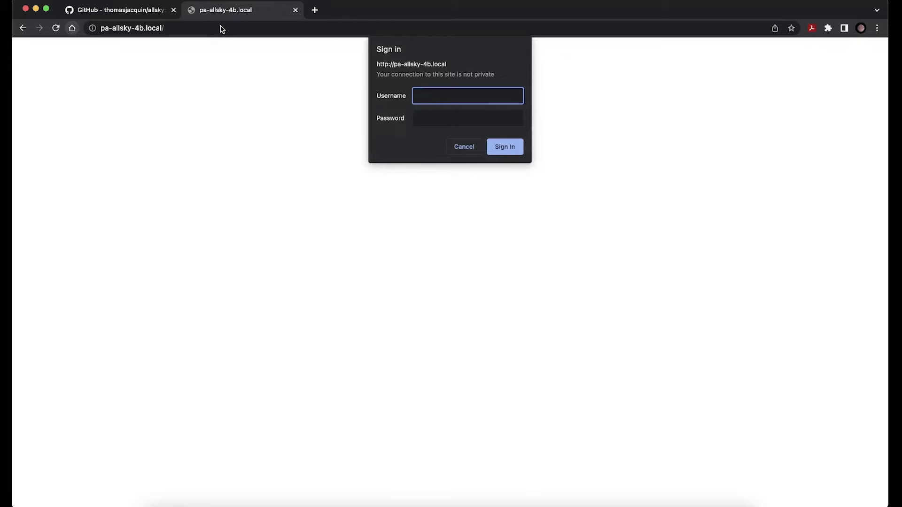
pyautogui.press('Tab')
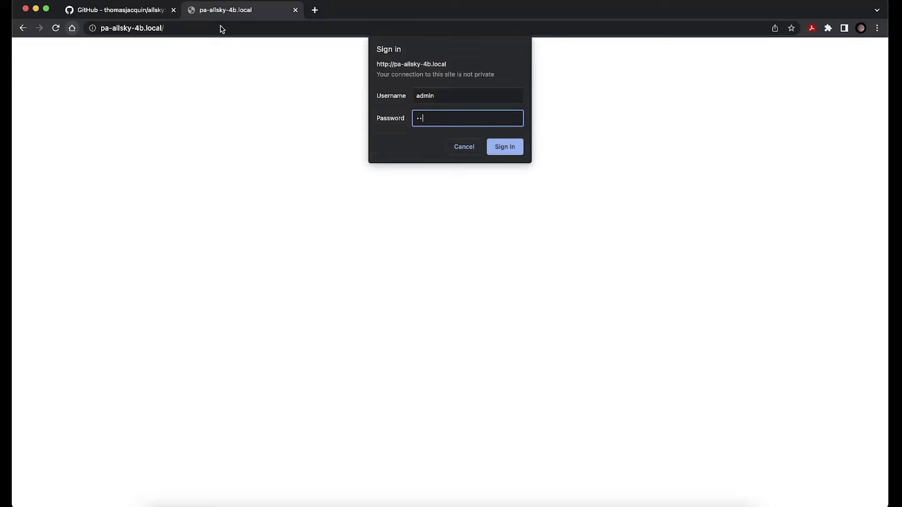
pyautogui.write('••••••')
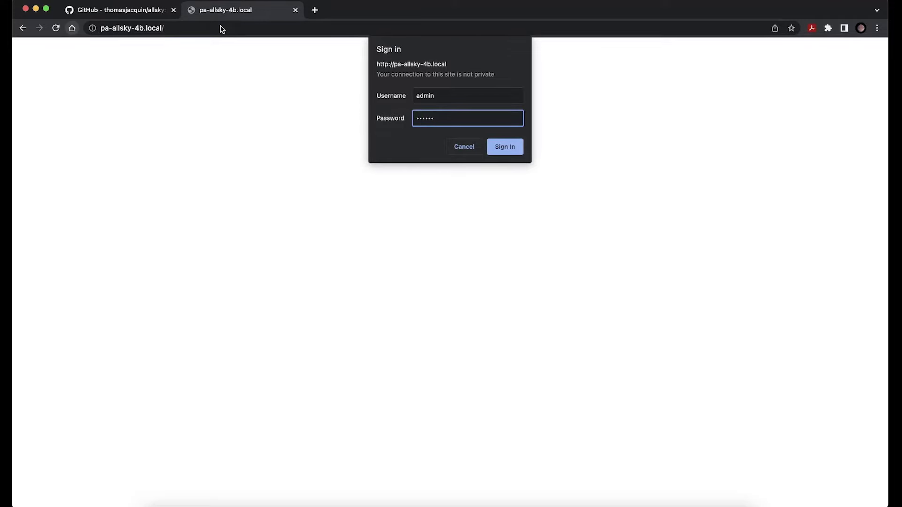
pyautogui.press('Return')
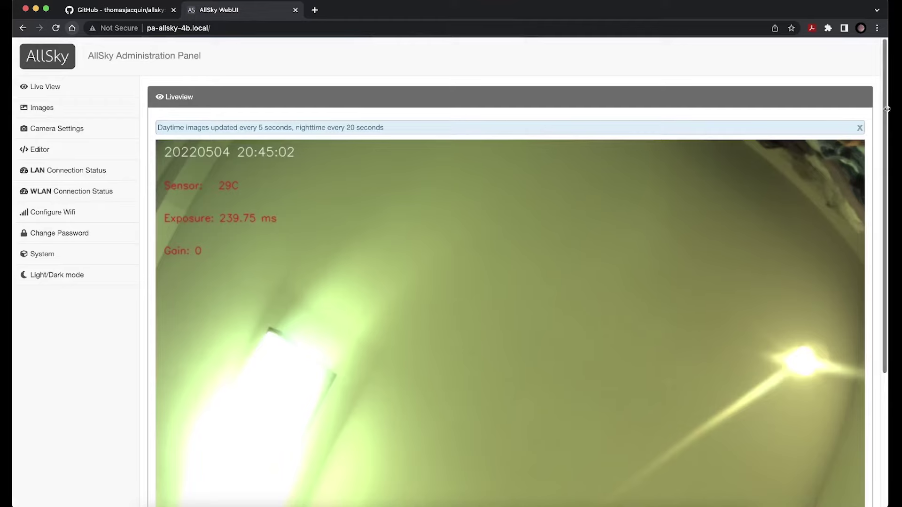
# - Switch the AllSky admin panel to dark mode and open a new browser tab
pyautogui.moveTo(886, 108); pyautogui.dragTo(887, 169)
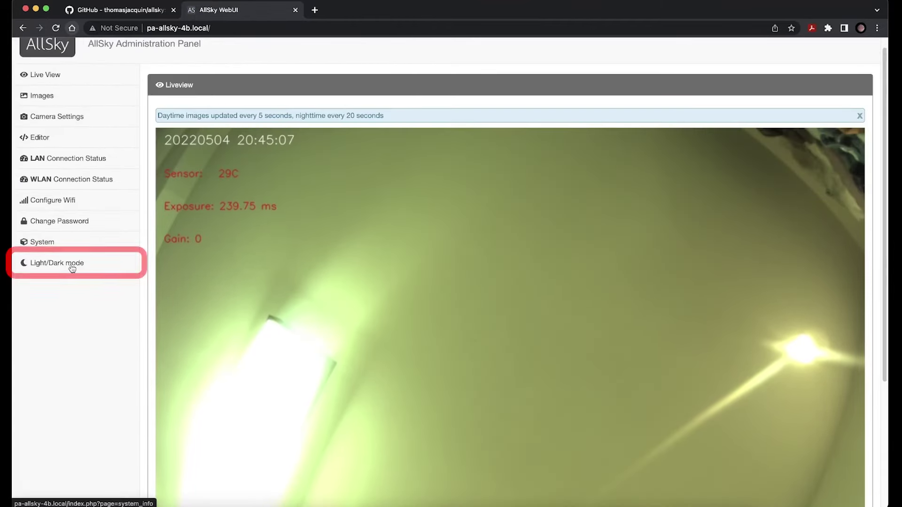
pyautogui.click(72, 265)
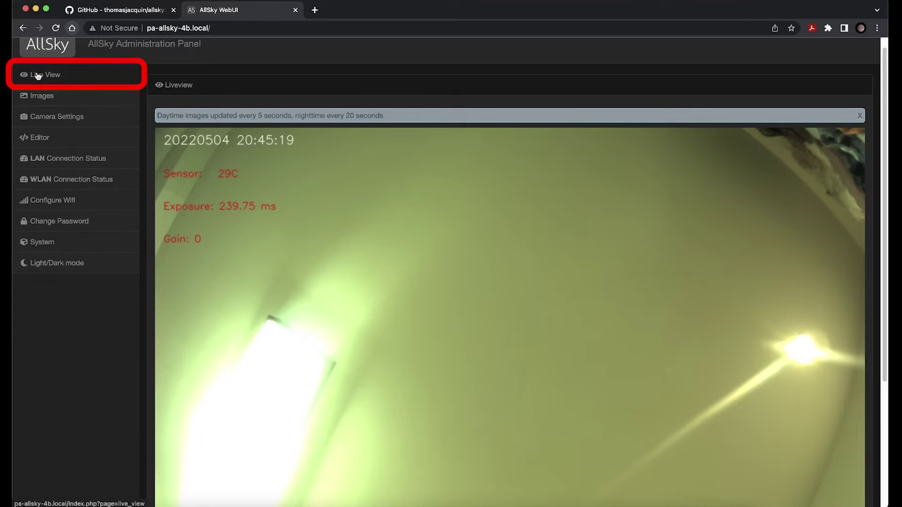
pyautogui.click(315, 10)
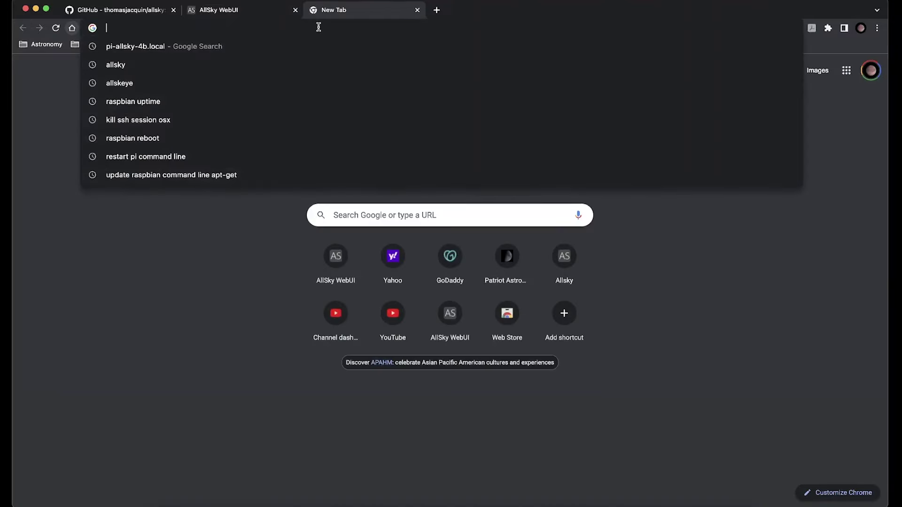
# - Load pa-allsky-4b.local/public.php, close that public page tab, and show the WebUI Images list
pyautogui.write('pa-allsky-')
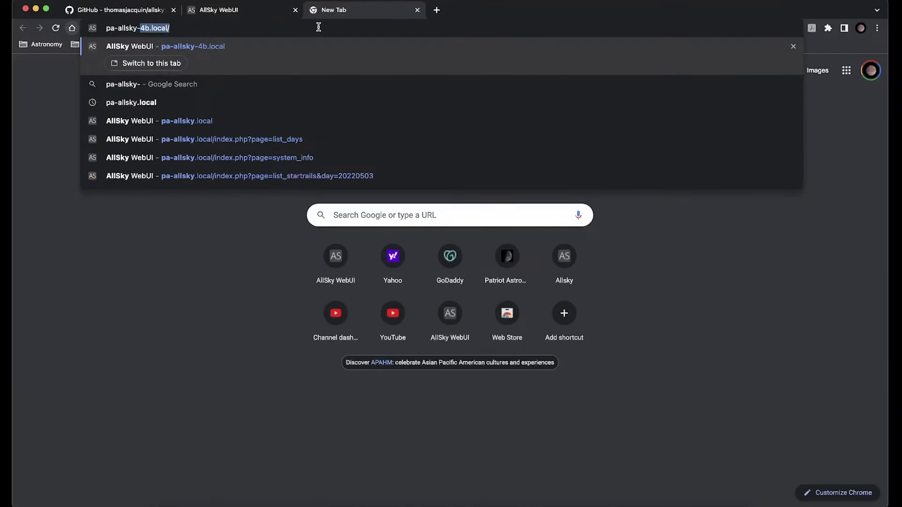
pyautogui.write('4b.local/pub')
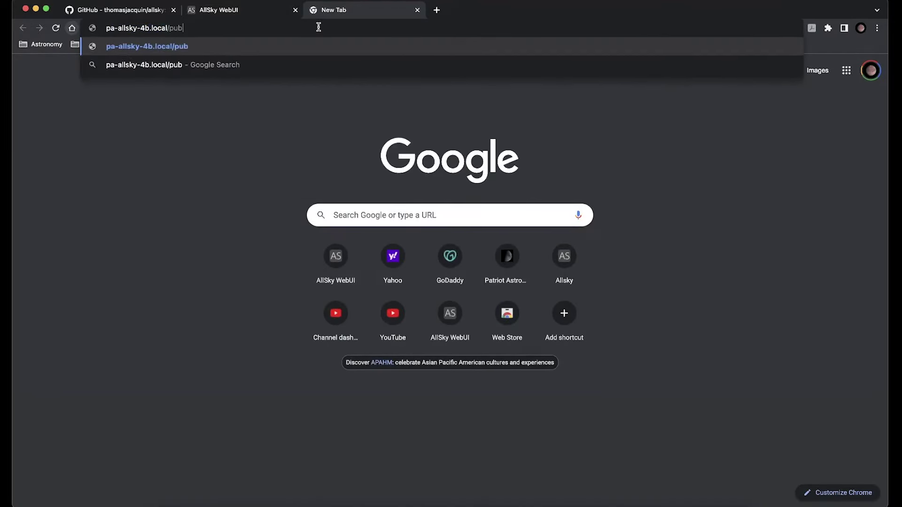
pyautogui.write('lic.php')
pyautogui.press('Return')
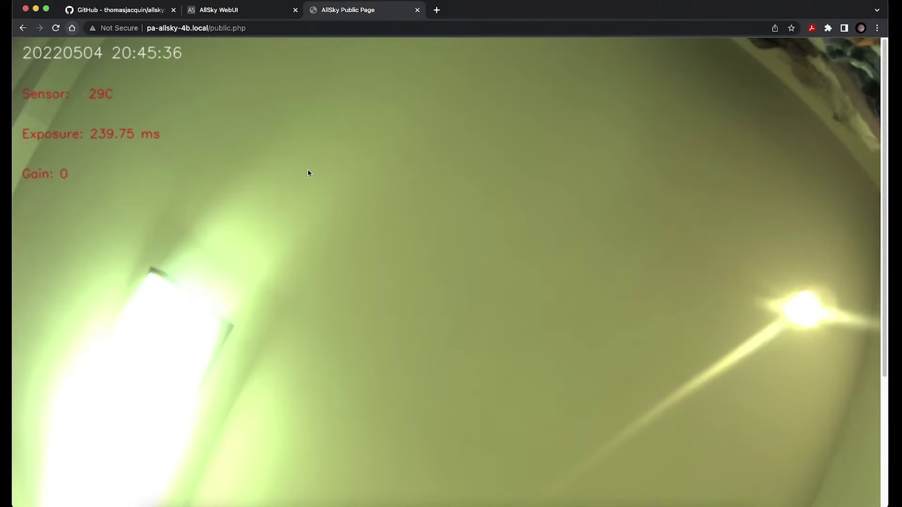
pyautogui.click(416, 10)
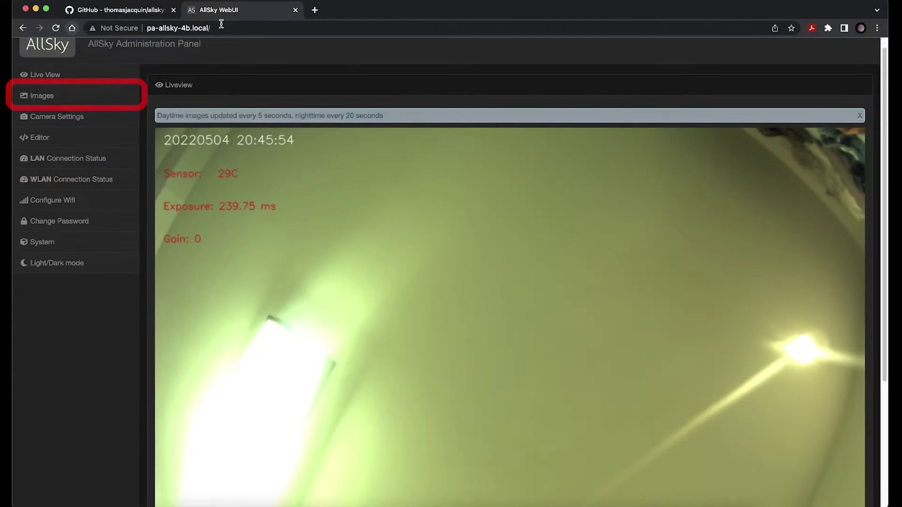
pyautogui.click(24, 96)
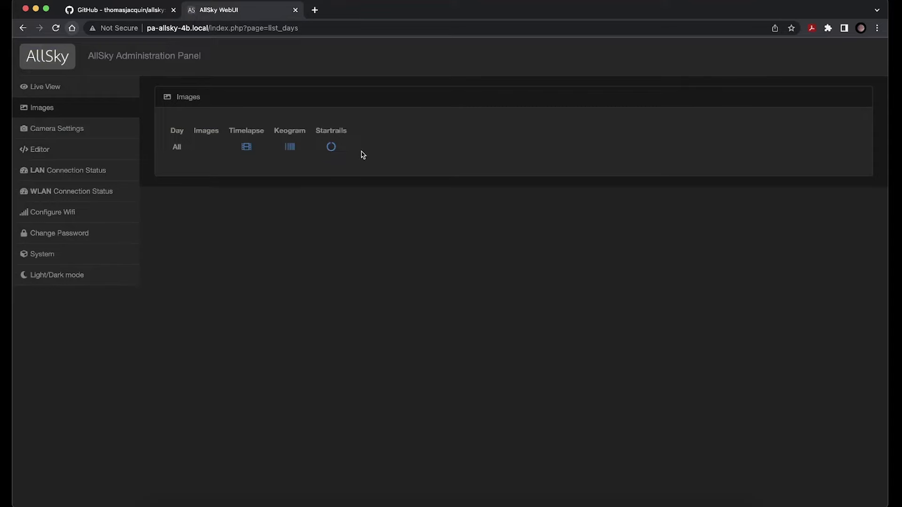
# - Open Camera Settings and scroll down to the location fields
pyautogui.click(69, 133)
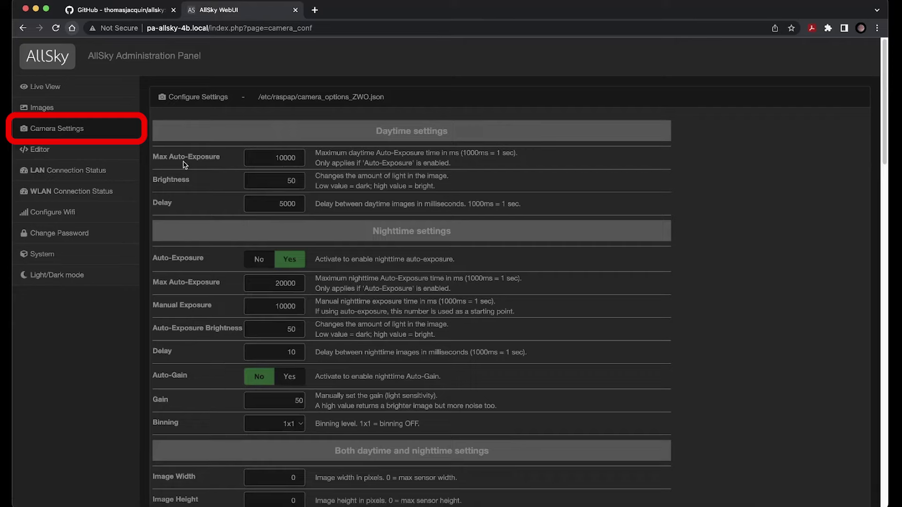
pyautogui.doubleClick(379, 131)
pyautogui.click(498, 227)
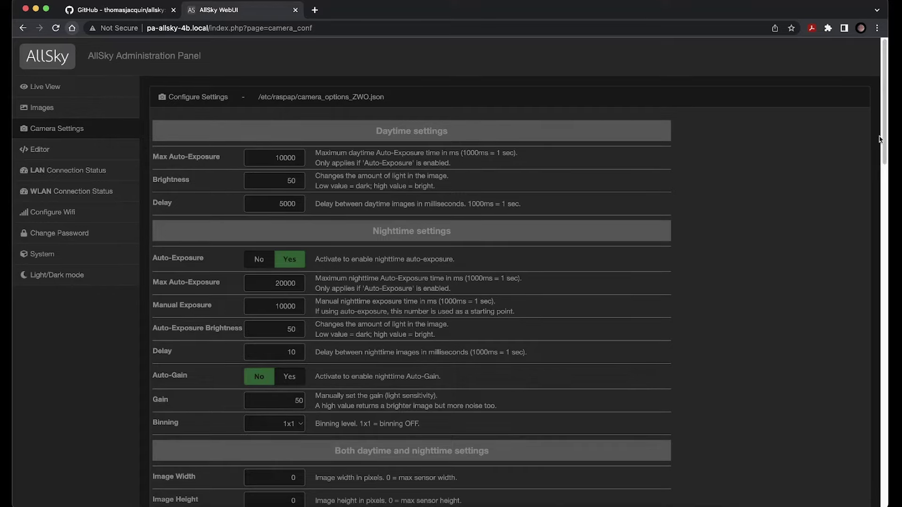
pyautogui.scroll(-10, 873, 249)
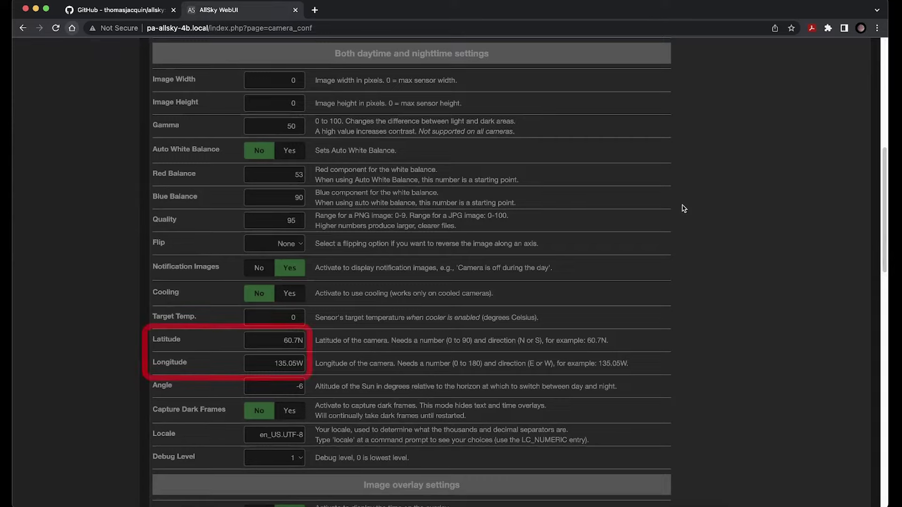
# - Enter Latitude 34.06N and Longitude 84.05W, then save changes and restart Allsky
pyautogui.doubleClick(282, 340)
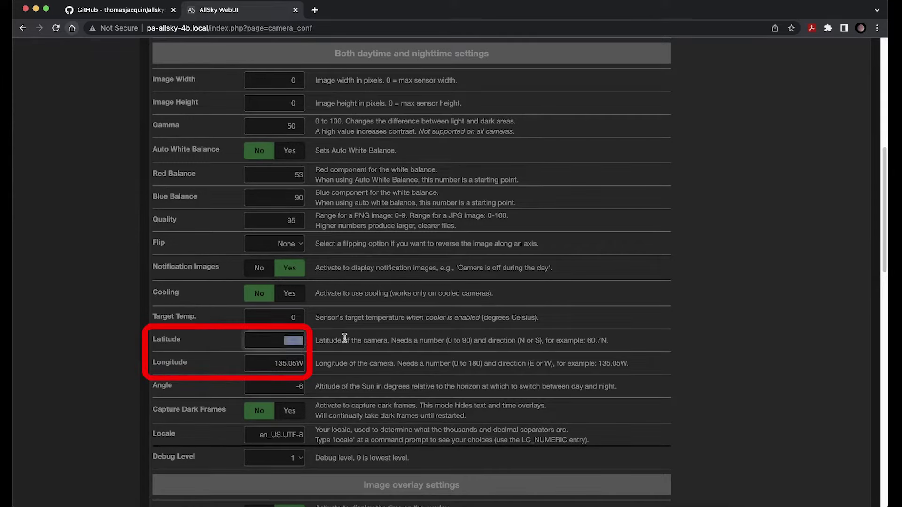
pyautogui.write('34.06N')
pyautogui.press('Tab')
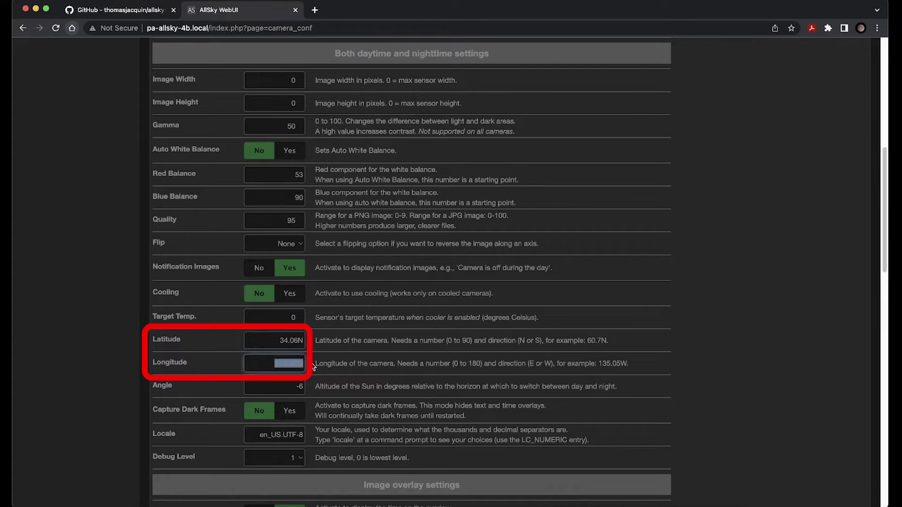
pyautogui.write('84.05W')
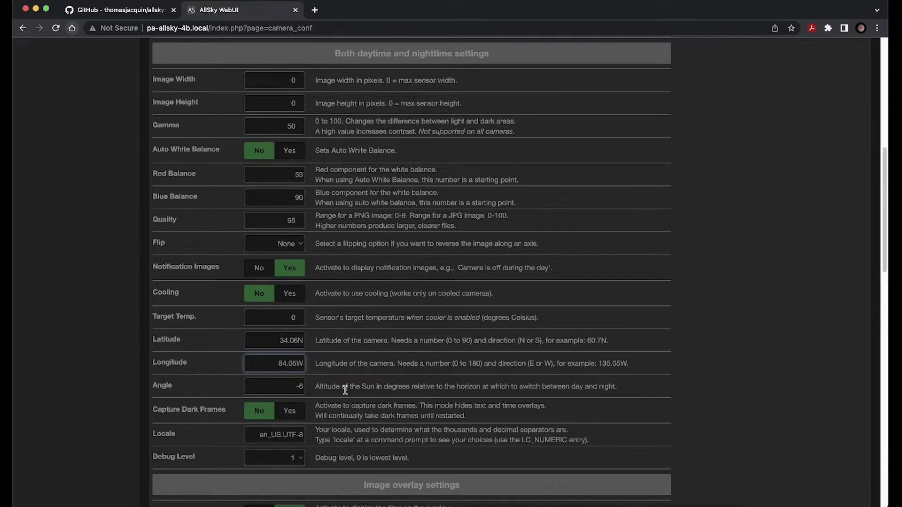
pyautogui.moveTo(885, 224); pyautogui.dragTo(885, 337)
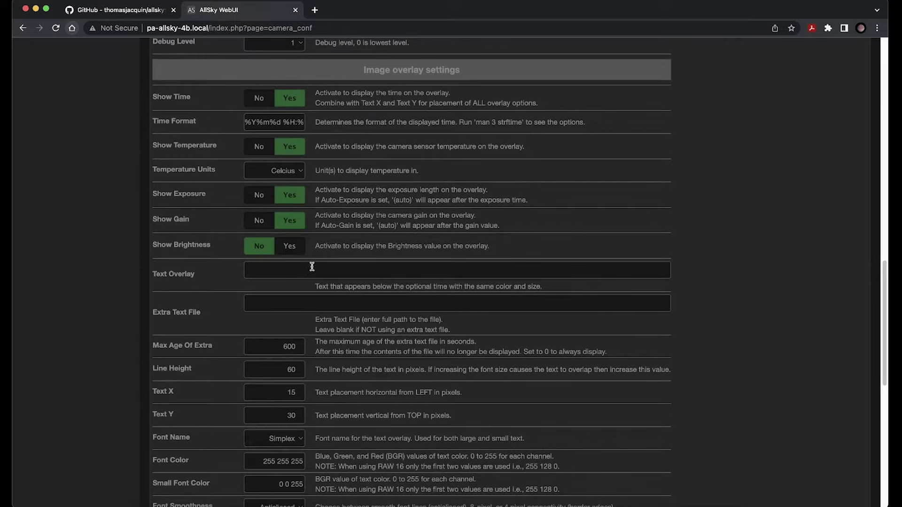
pyautogui.moveTo(885, 279); pyautogui.dragTo(885, 401)
pyautogui.click(181, 472)
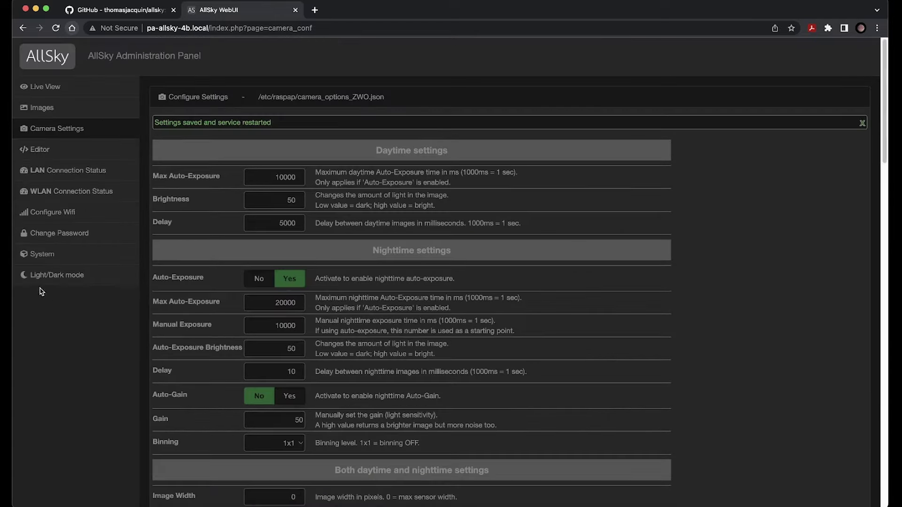
# - Step through the WebUI's System, Change Password, Configure Wifi and connection status pages
pyautogui.click(41, 257)
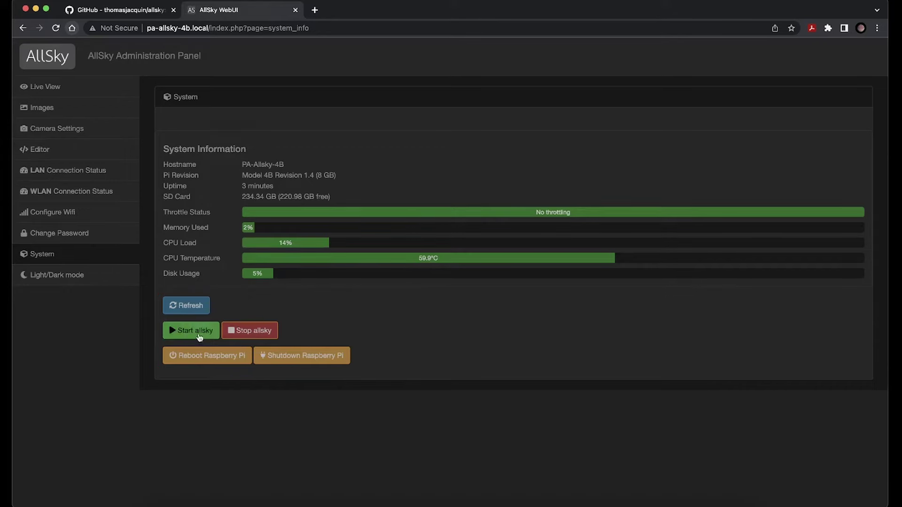
pyautogui.click(50, 241)
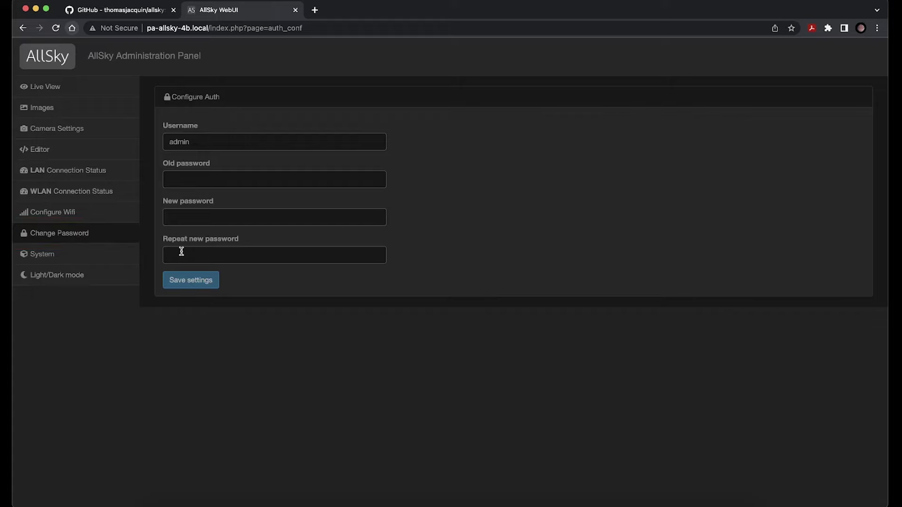
pyautogui.click(44, 213)
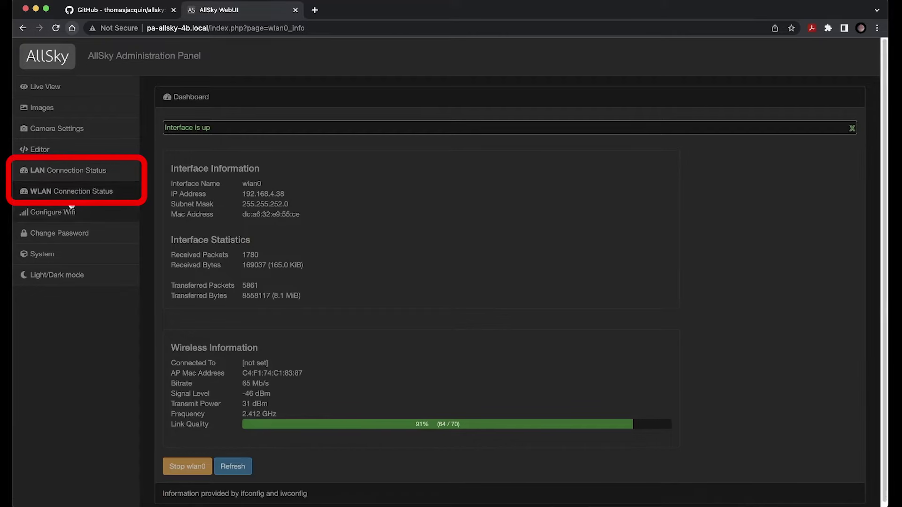
pyautogui.click(69, 174)
# - Review config.sh and ftp-settings.sh in the WebUI Editor, ending back on config.sh
pyautogui.click(37, 149)
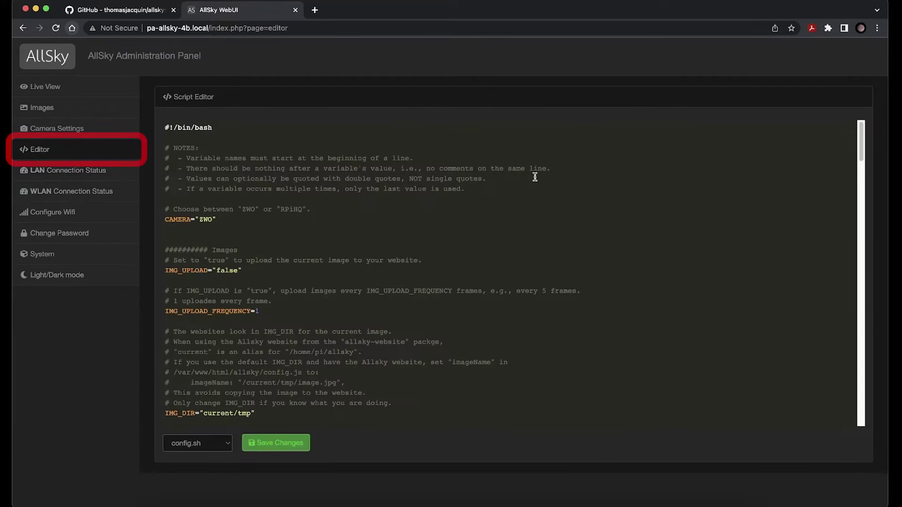
pyautogui.moveTo(861, 158)
pyautogui.mouseDown()
pyautogui.moveTo(859, 215)
pyautogui.moveTo(859, 140)
pyautogui.mouseUp()
pyautogui.click(197, 443)
pyautogui.click(197, 453)
pyautogui.click(221, 444)
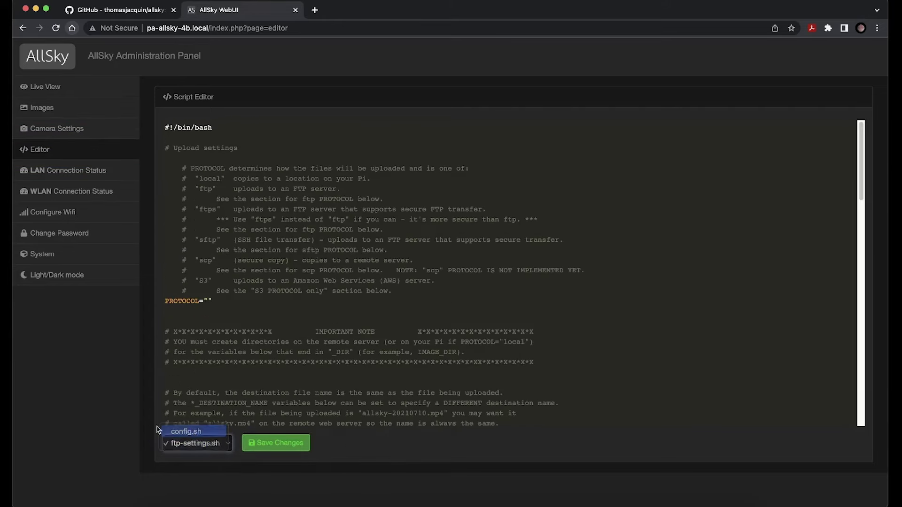
pyautogui.click(188, 431)
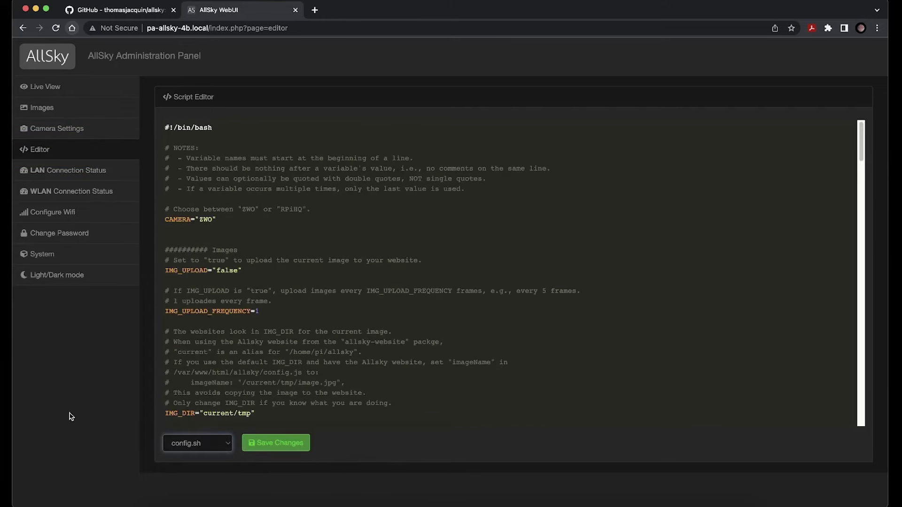
pyautogui.click(113, 10)
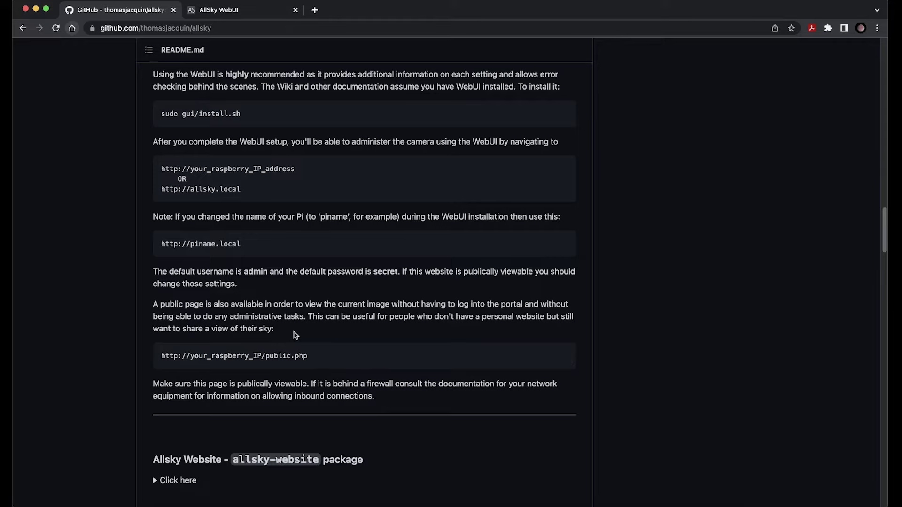
# - Collapse the README's WebUI section and expand the Allsky Website section to reveal website/install.sh
pyautogui.moveTo(885, 230); pyautogui.dragTo(885, 182)
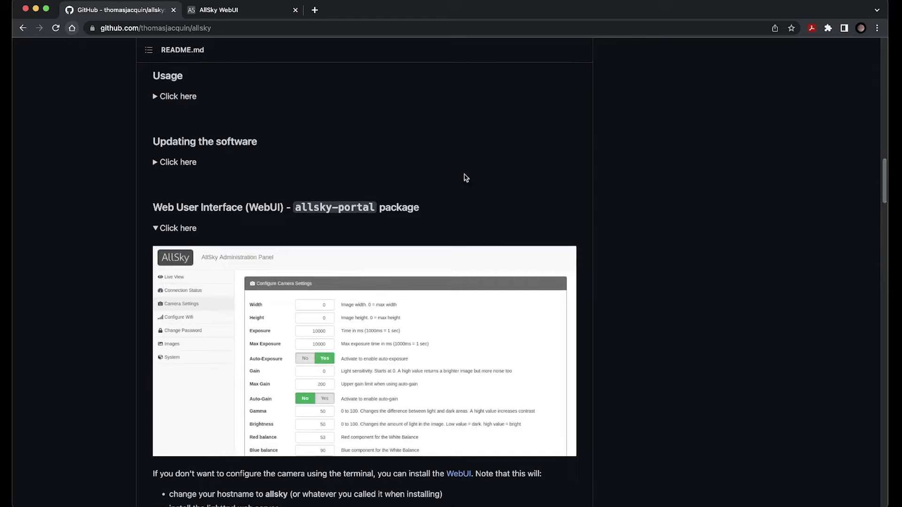
pyautogui.click(157, 228)
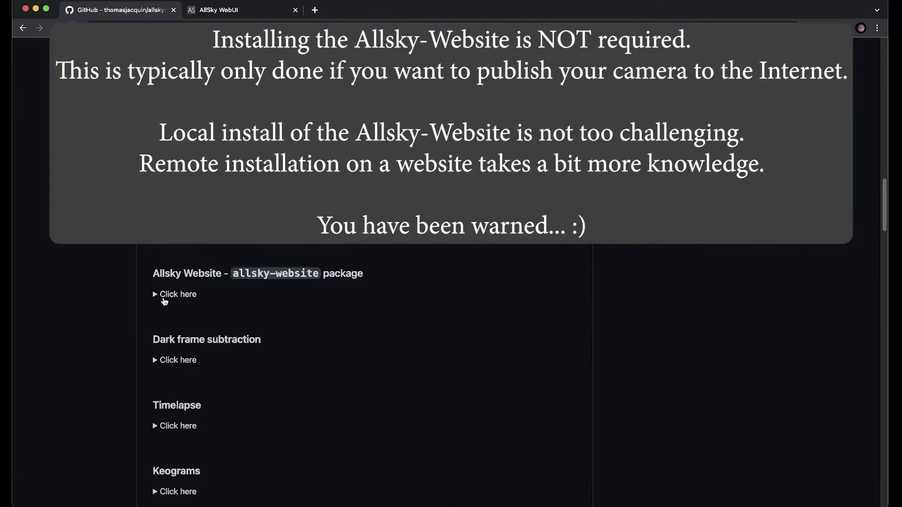
pyautogui.click(156, 295)
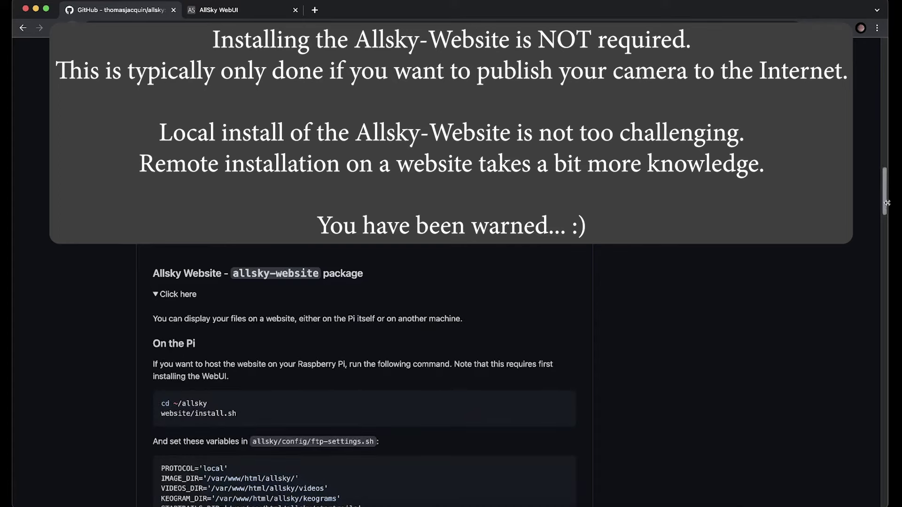
pyautogui.moveTo(886, 207); pyautogui.dragTo(886, 233)
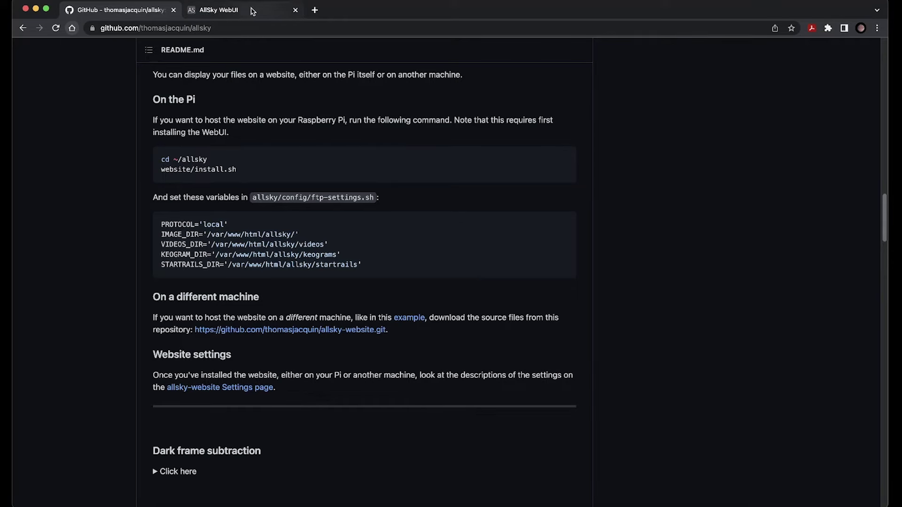
# - Log into the Pi over ssh, change into the allsky folder and list it with ls -l
pyautogui.click(559, 500)
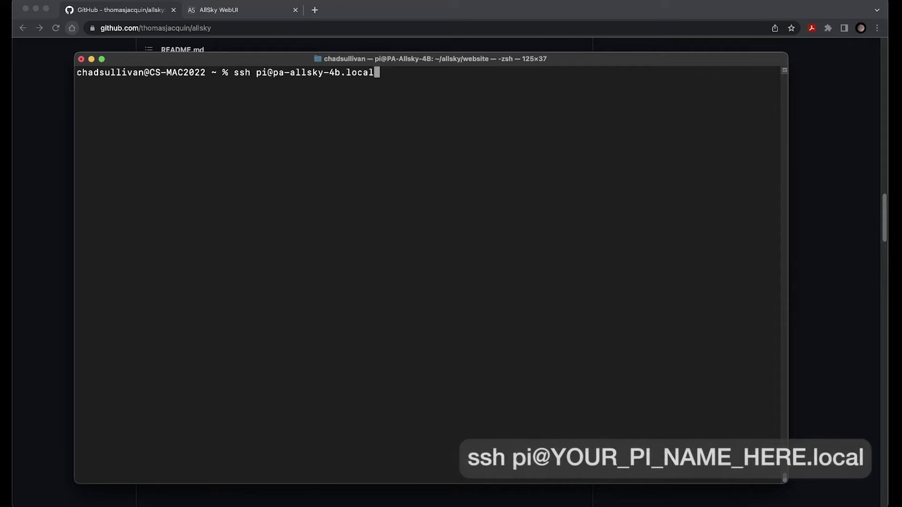
pyautogui.press('Return')
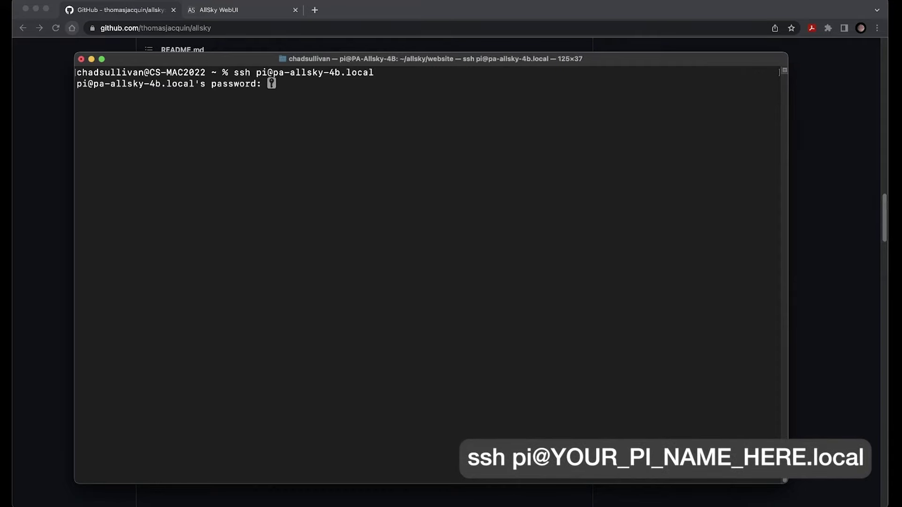
pyautogui.press('Return')
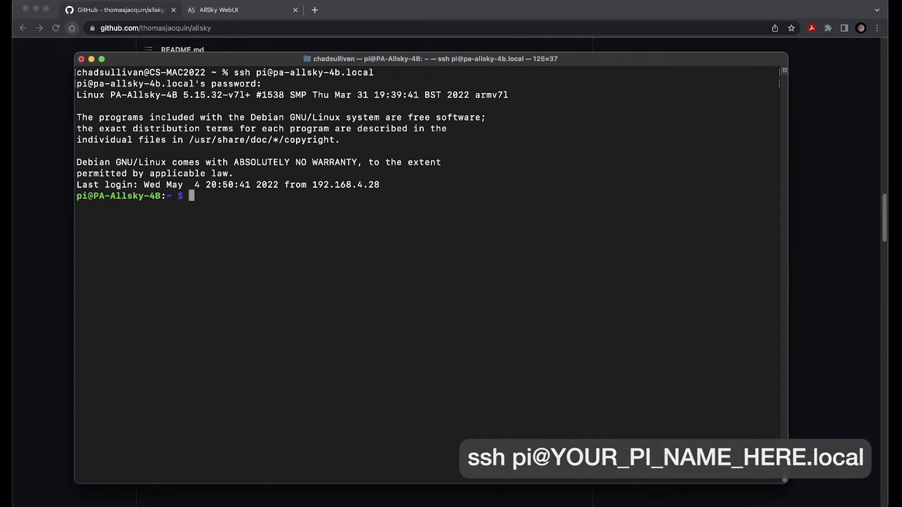
pyautogui.write('cd al')
pyautogui.press('Tab')
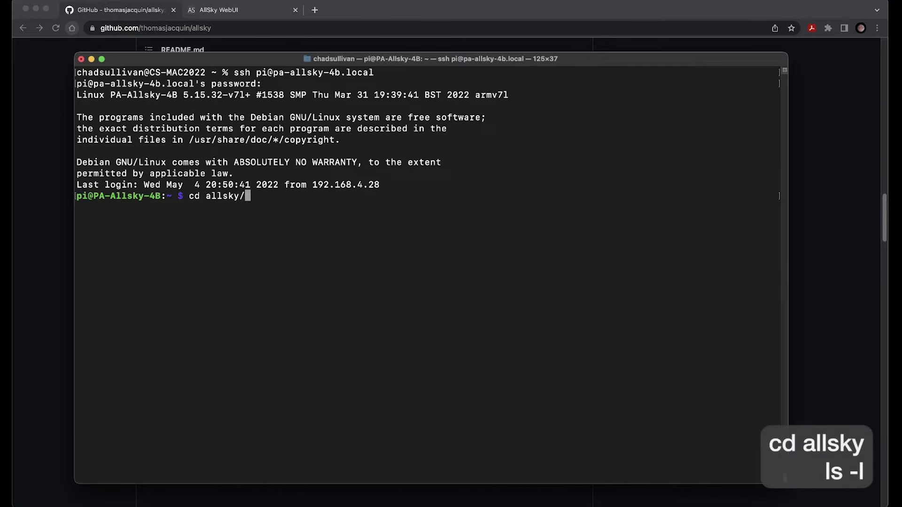
pyautogui.press('Return')
pyautogui.write('ls -l')
pyautogui.press('Return')
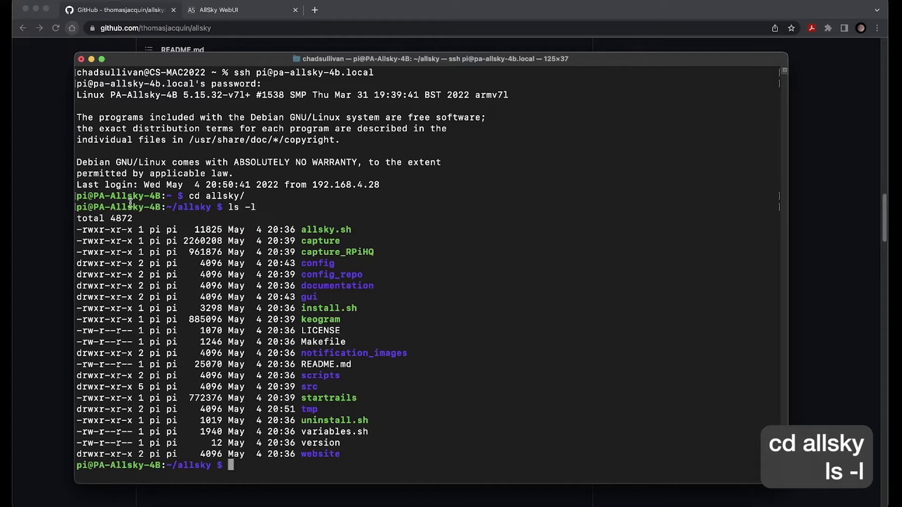
# - Check the README's install command, then run website/install.sh on the Pi
pyautogui.click(49, 111)
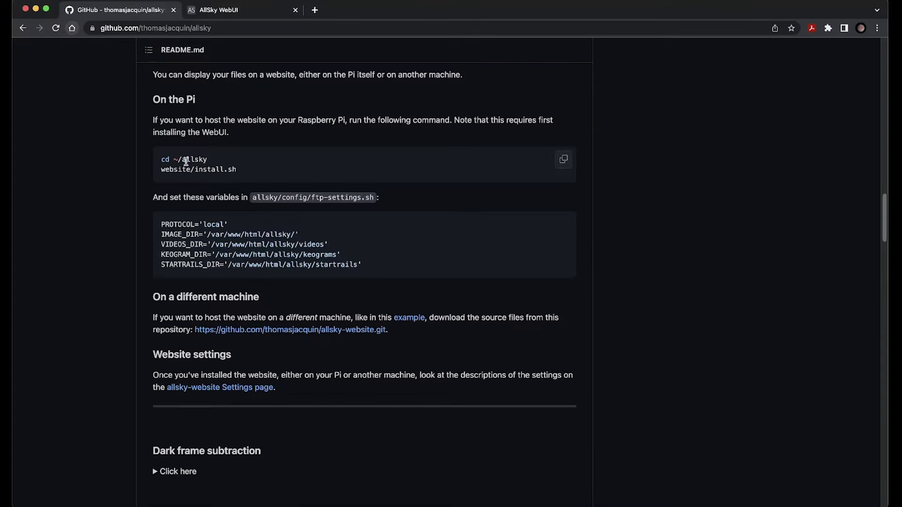
pyautogui.click(558, 498)
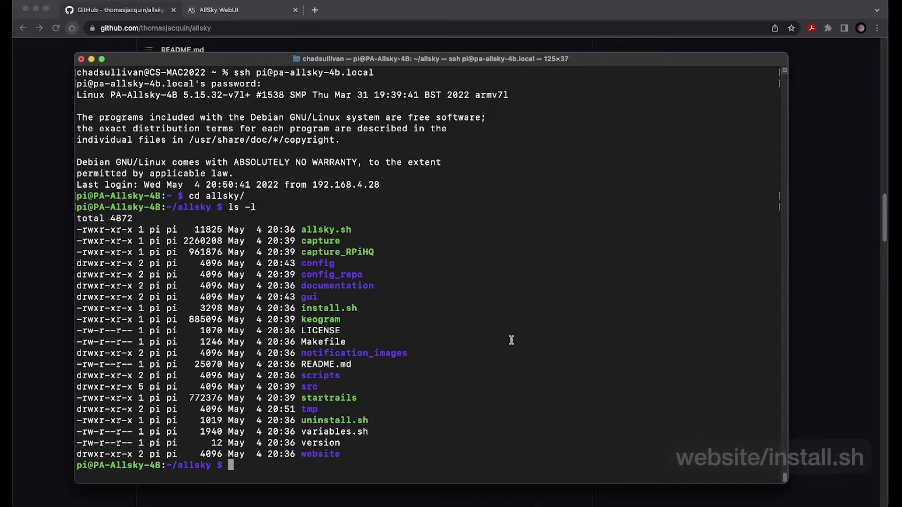
pyautogui.write('website/')
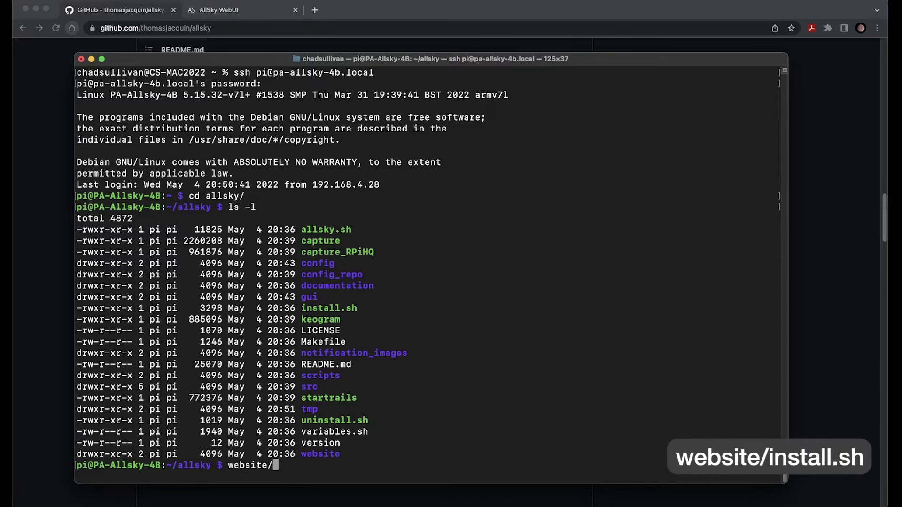
pyautogui.write('install.sh')
pyautogui.press('Return')
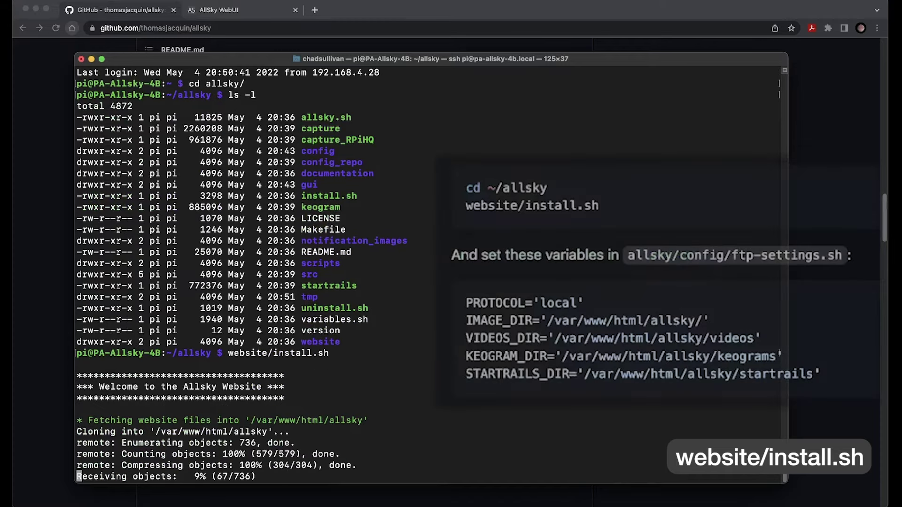